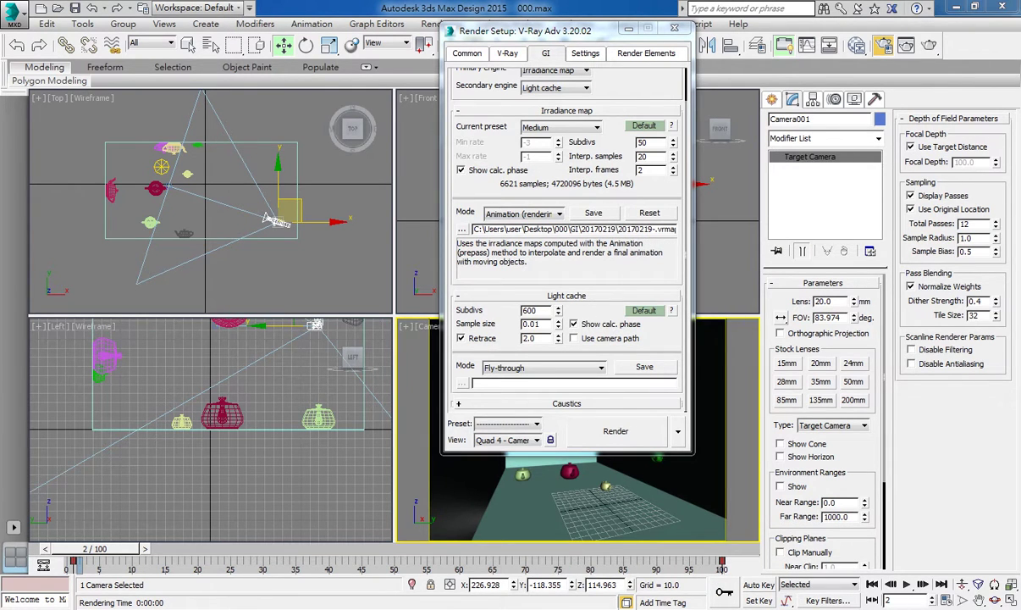
Step: Open the 000\GI\20170219 folder and check the per-frame .vrmap and .vrlmap light cache files
key(alt+Tab)
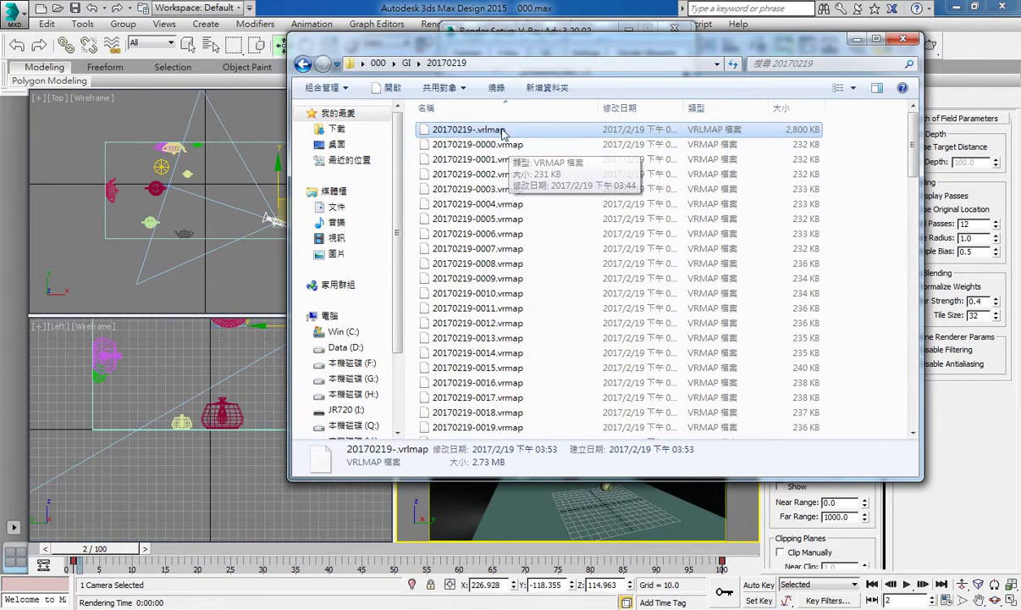
mouse_move(468, 130)
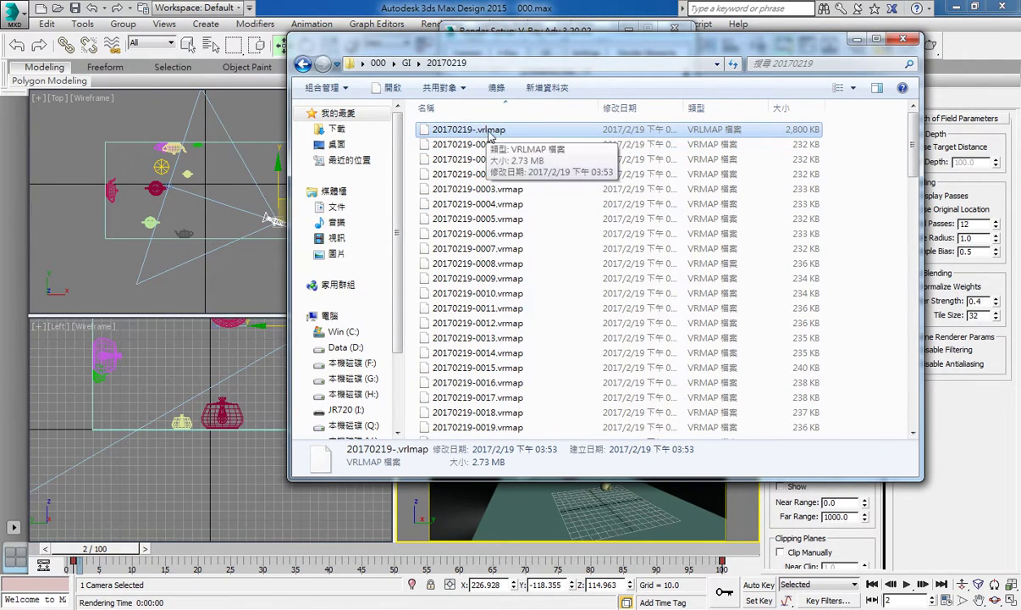
drag(470, 38, 356, 38)
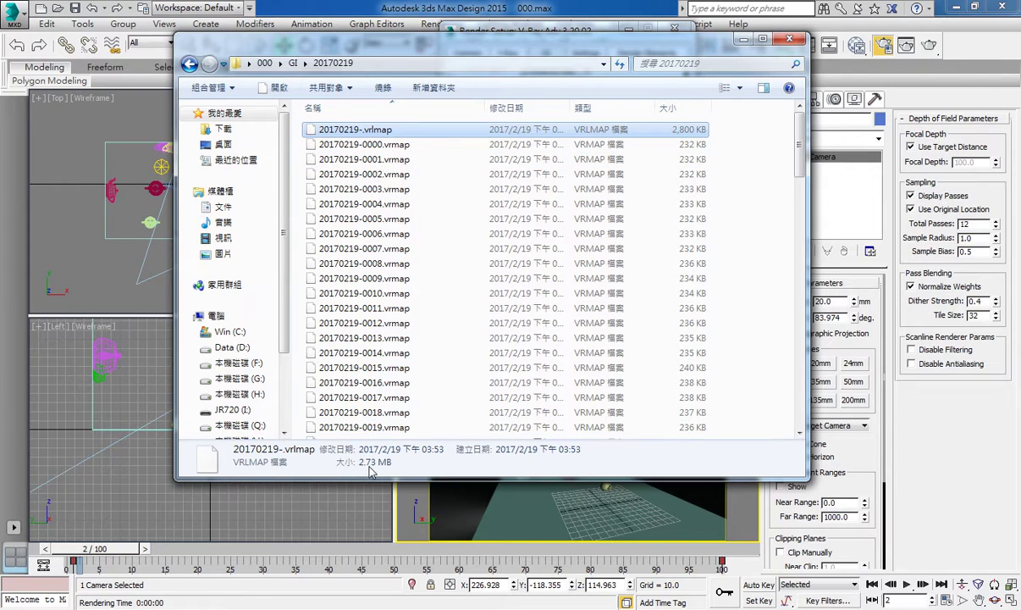
click(360, 143)
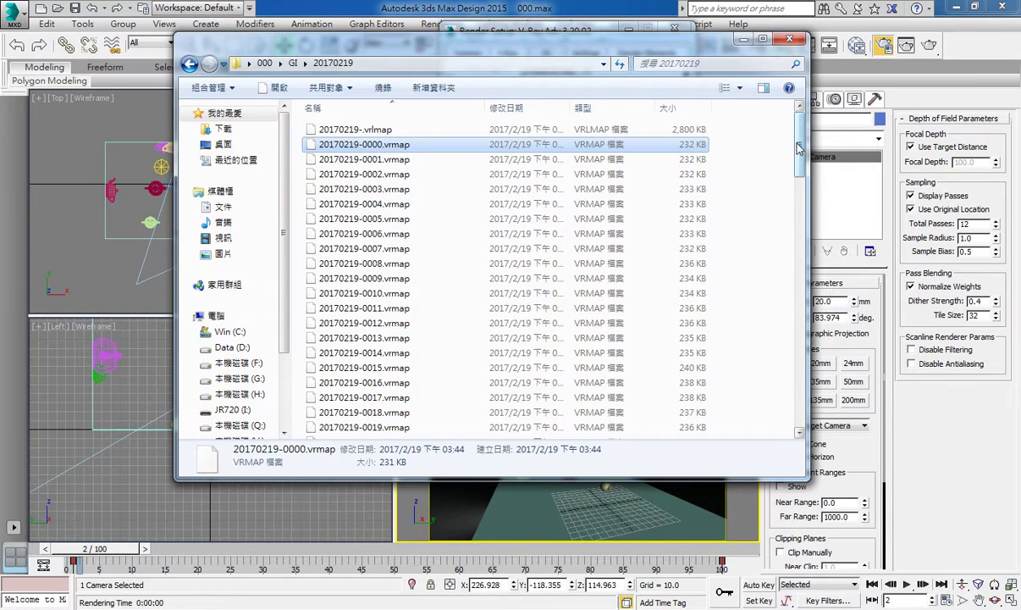
mouse_move(800, 149)
mouse_down()
mouse_move(799, 408)
mouse_move(799, 169)
mouse_up()
click(349, 132)
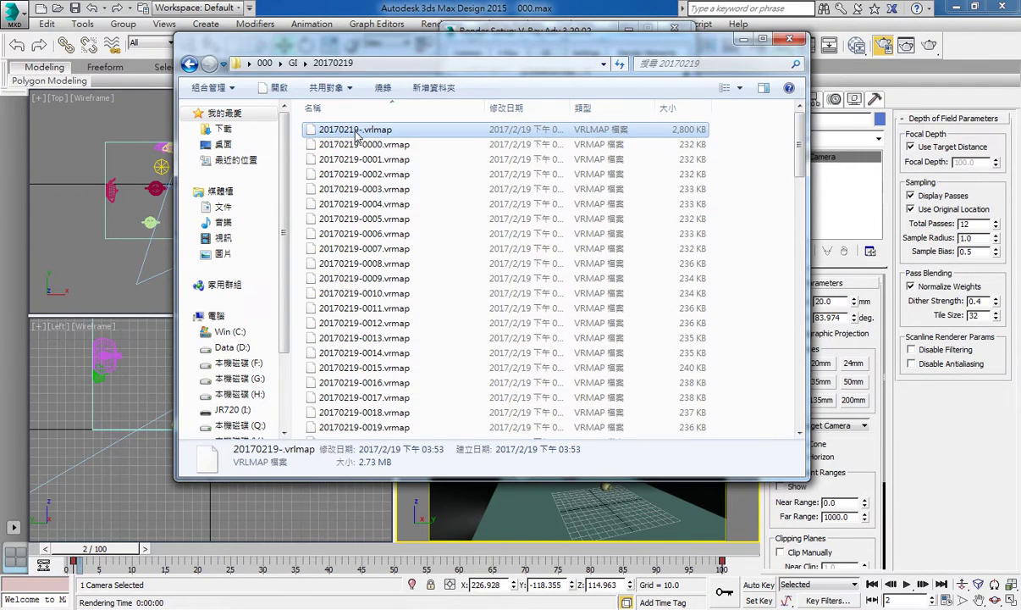
click(360, 146)
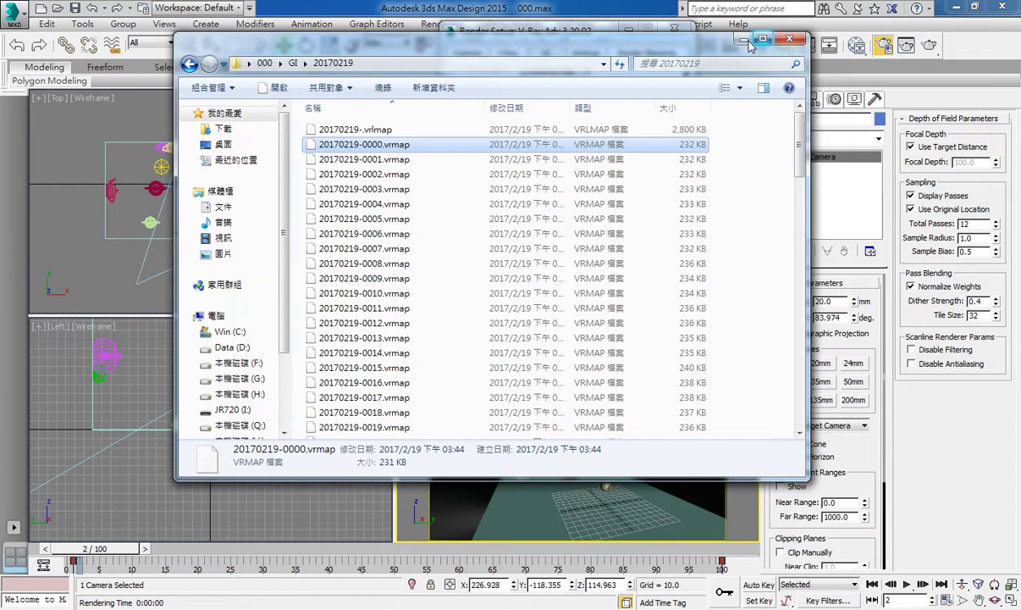
Step: Change the Common output size from 320x240 to 640x480, then scroll down to Render Output
key(Escape)
drag(589, 41, 543, 47)
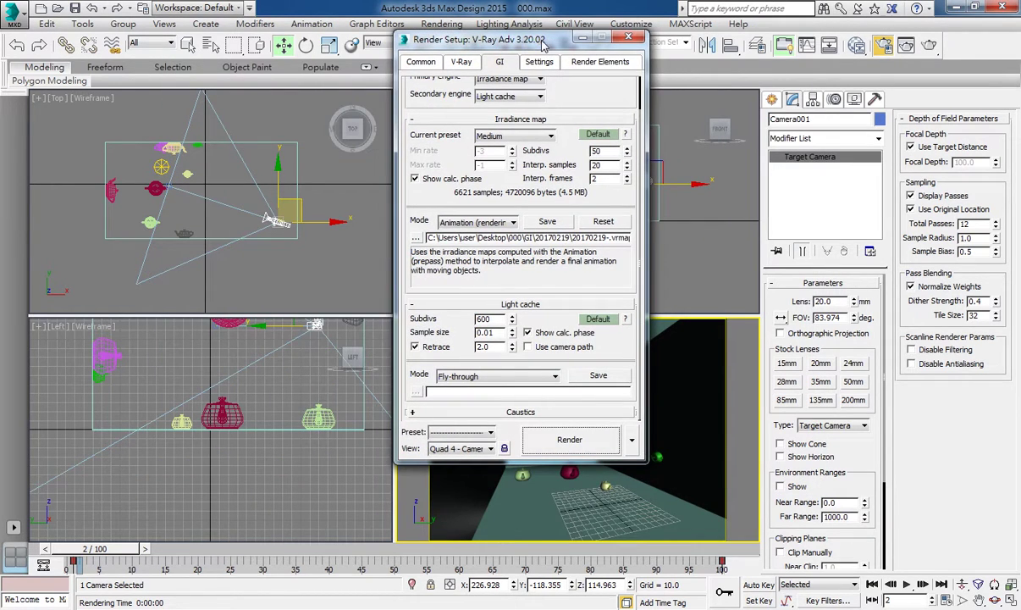
click(420, 62)
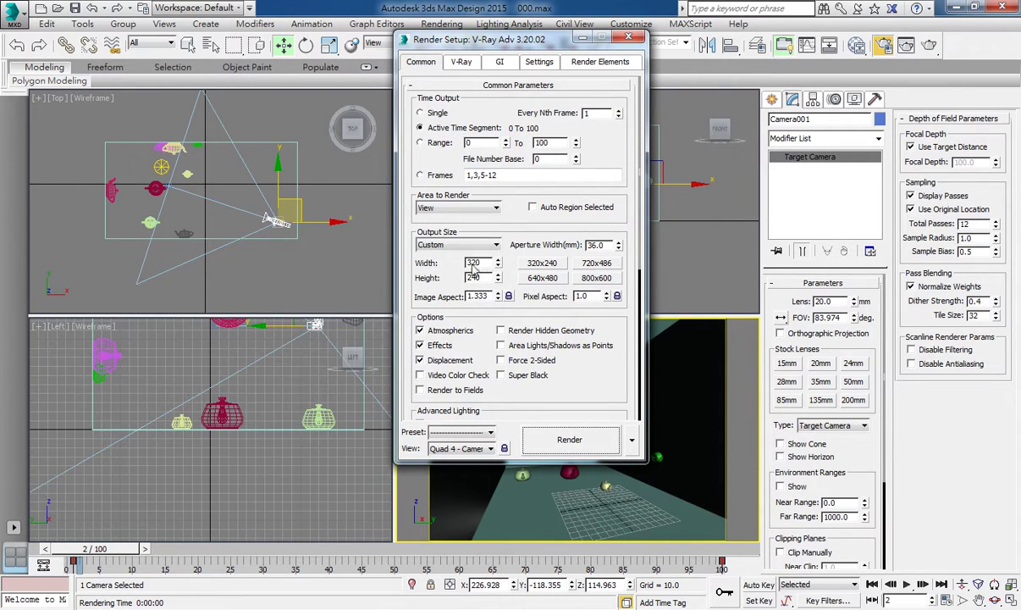
click(538, 279)
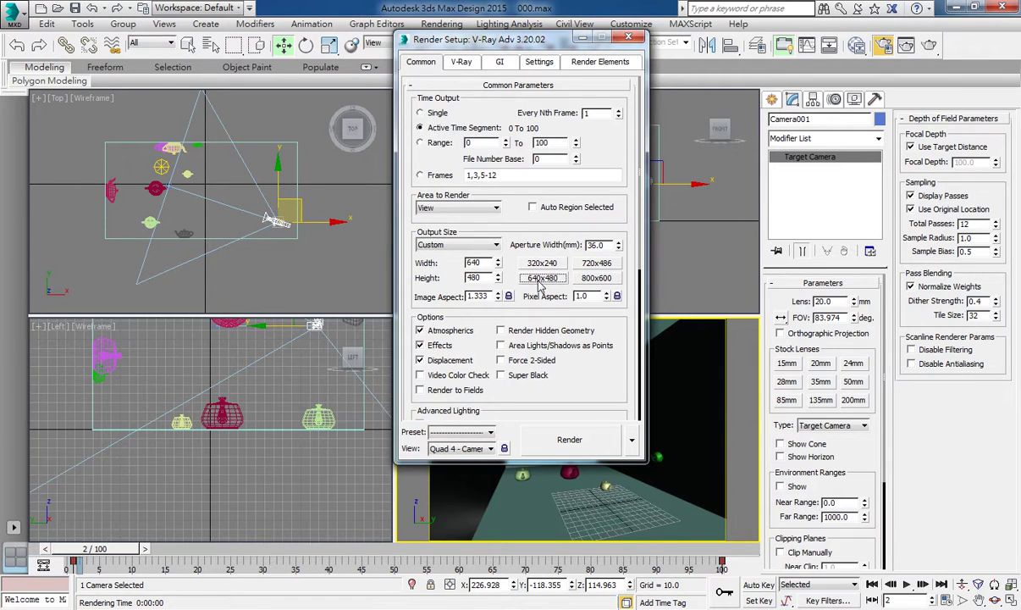
scroll(474, 305, down, 1)
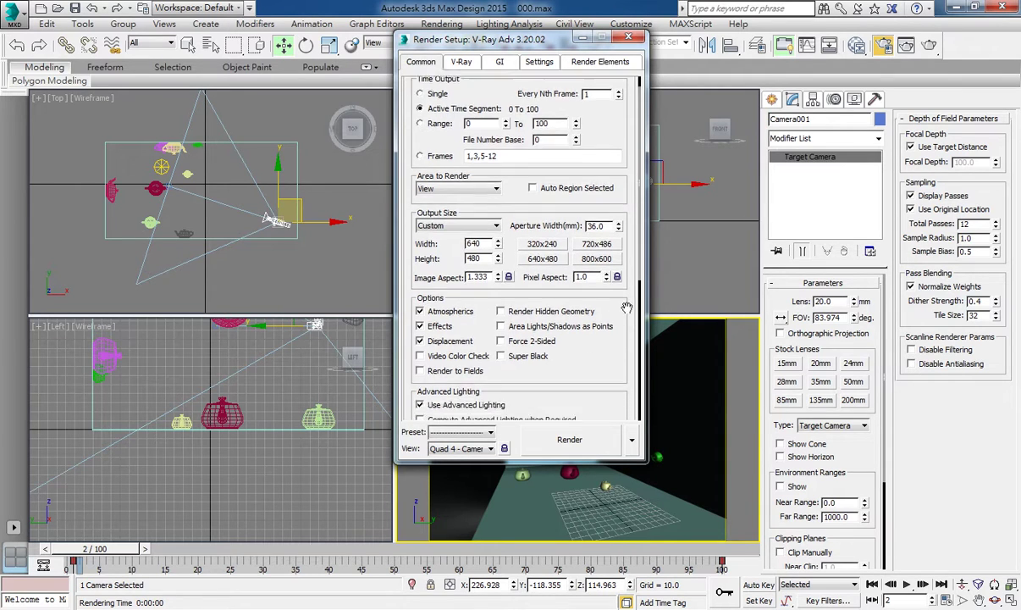
scroll(458, 321, down, 4)
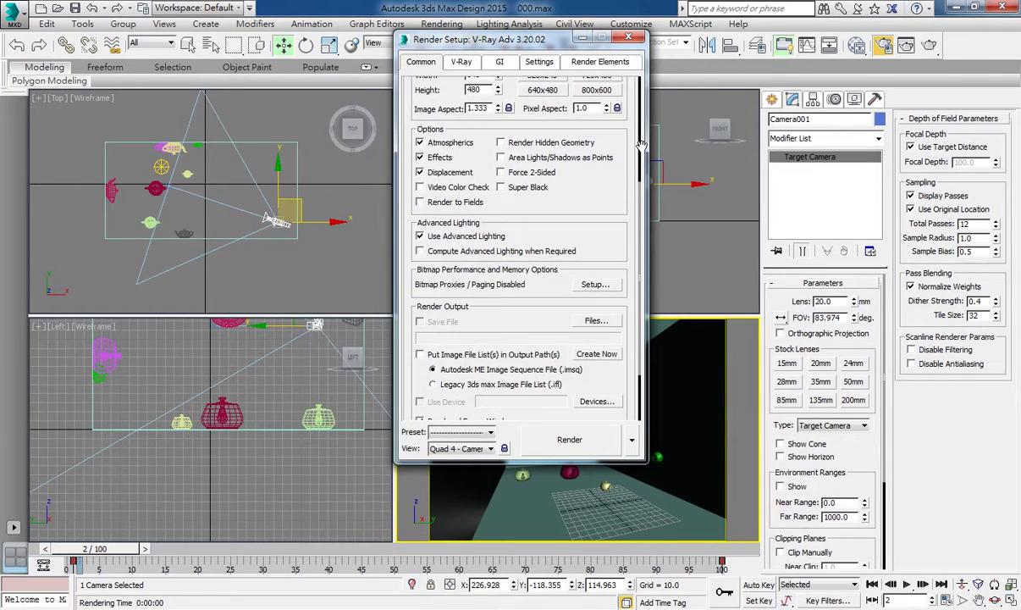
Step: In Desktop\000, create an RNEDER folder containing a 20170219 subfolder for the render output
click(593, 322)
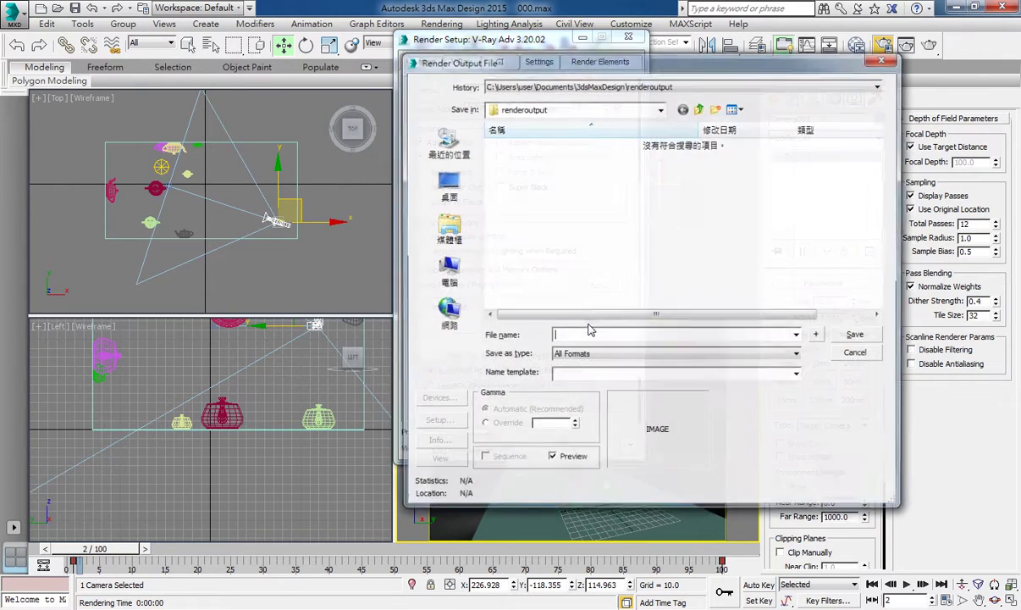
click(446, 182)
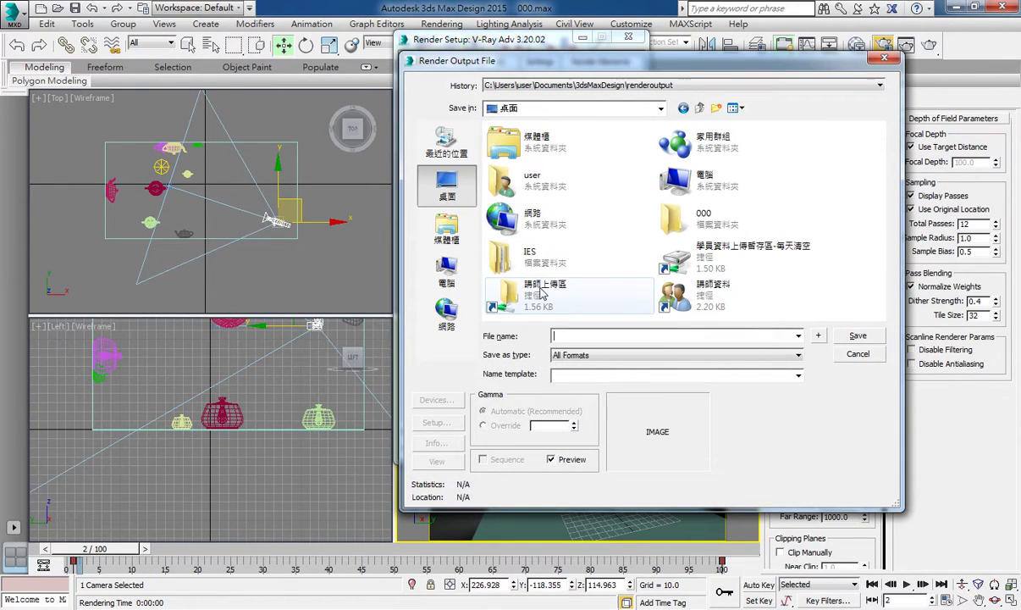
double_click(661, 218)
click(715, 108)
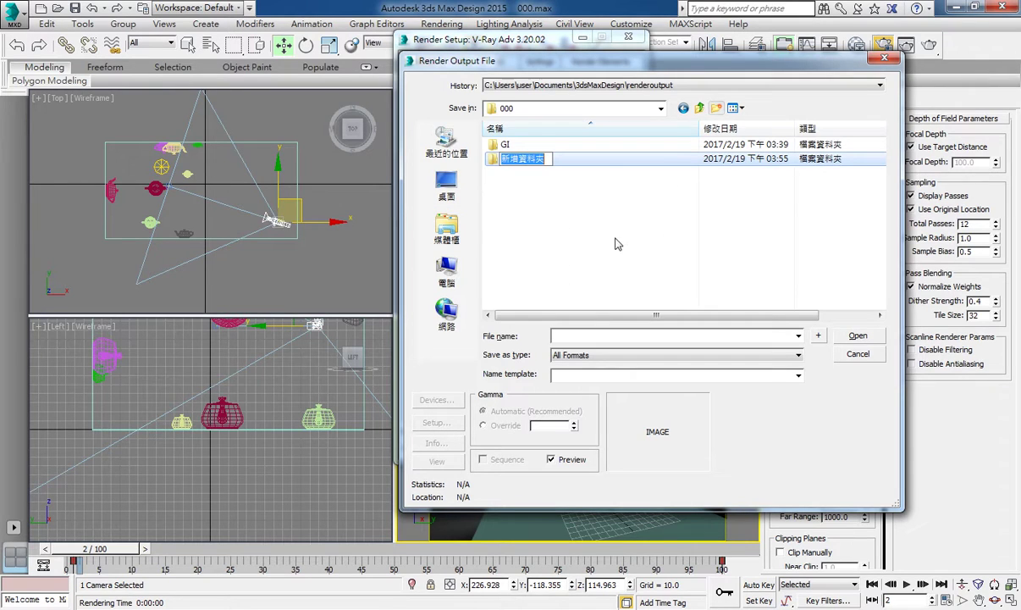
text(R)
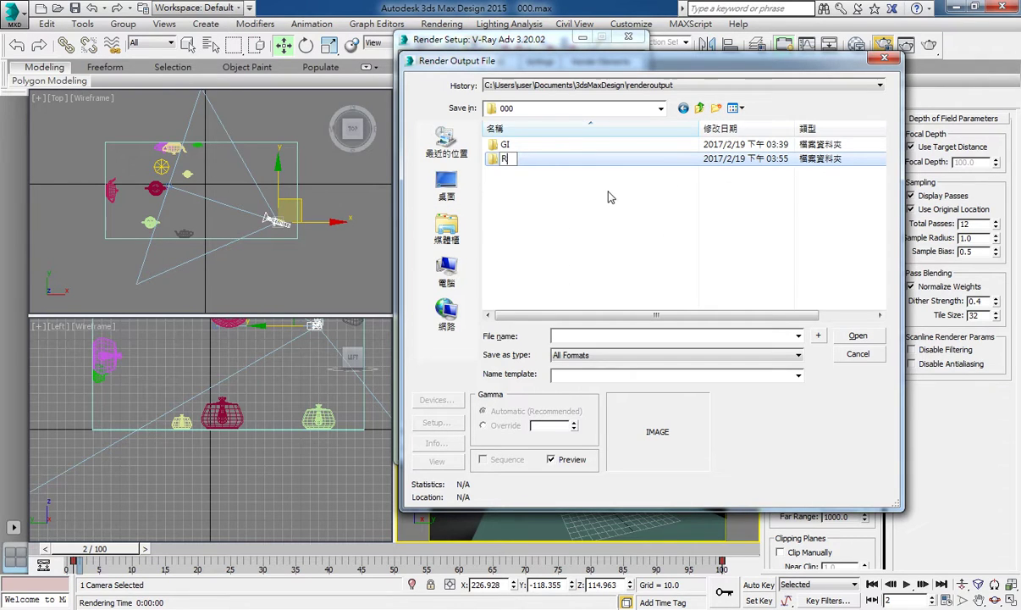
text(NEDER)
key(Return)
key(Return)
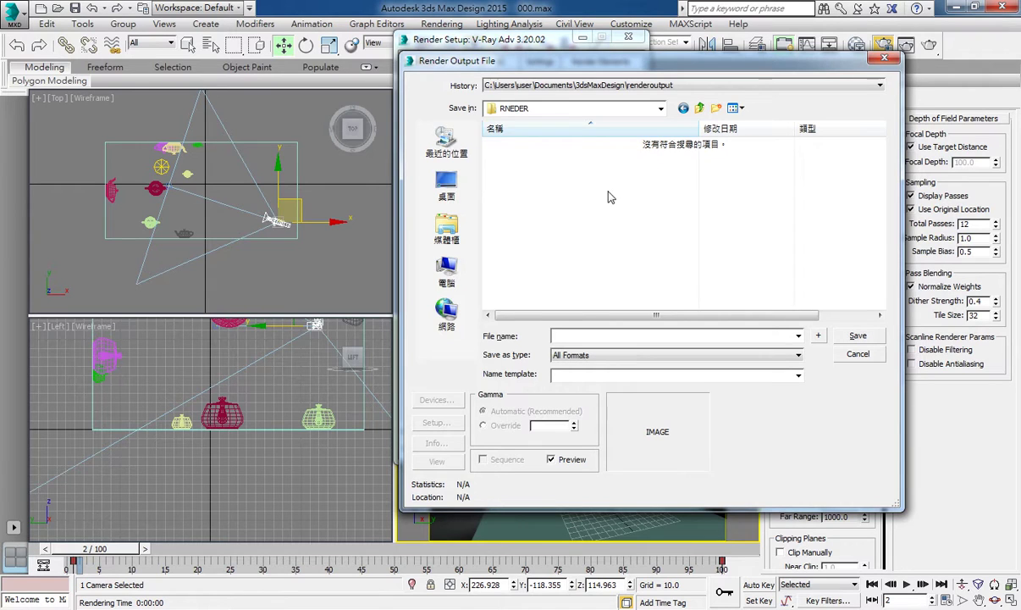
click(716, 108)
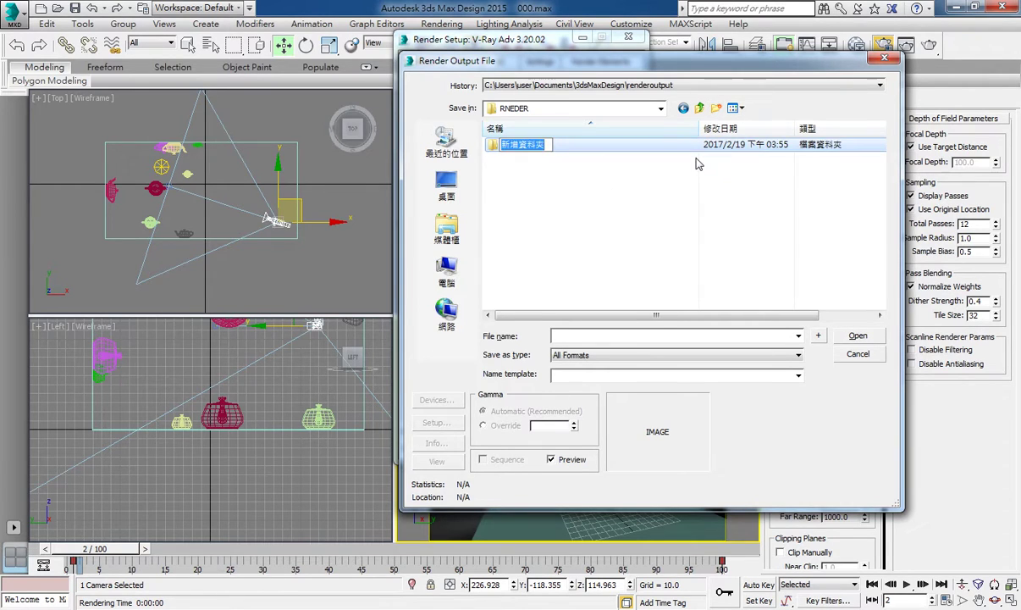
text(2047)
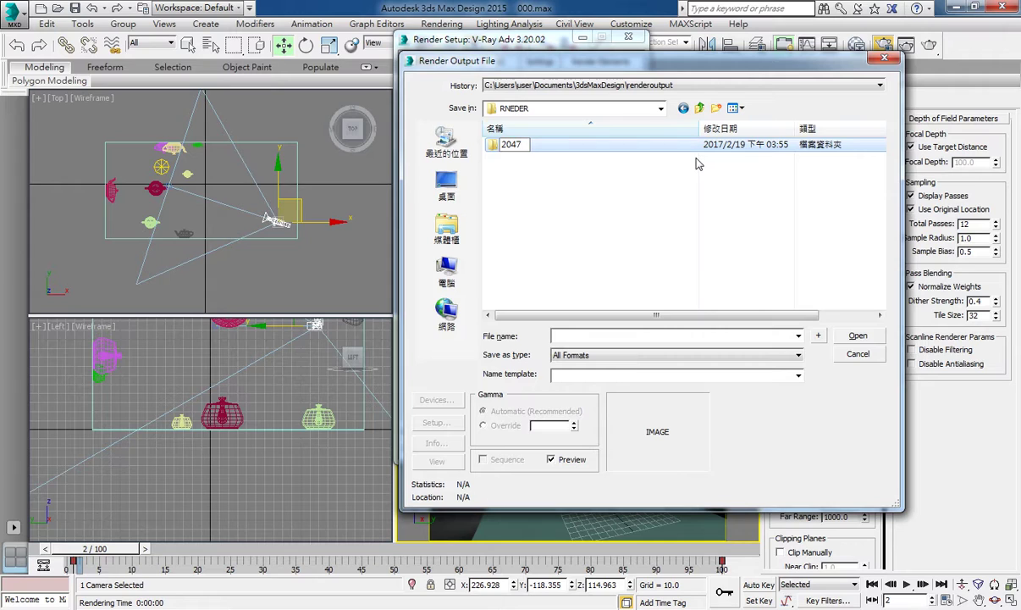
text(17)
text(219)
key(Return)
key(Return)
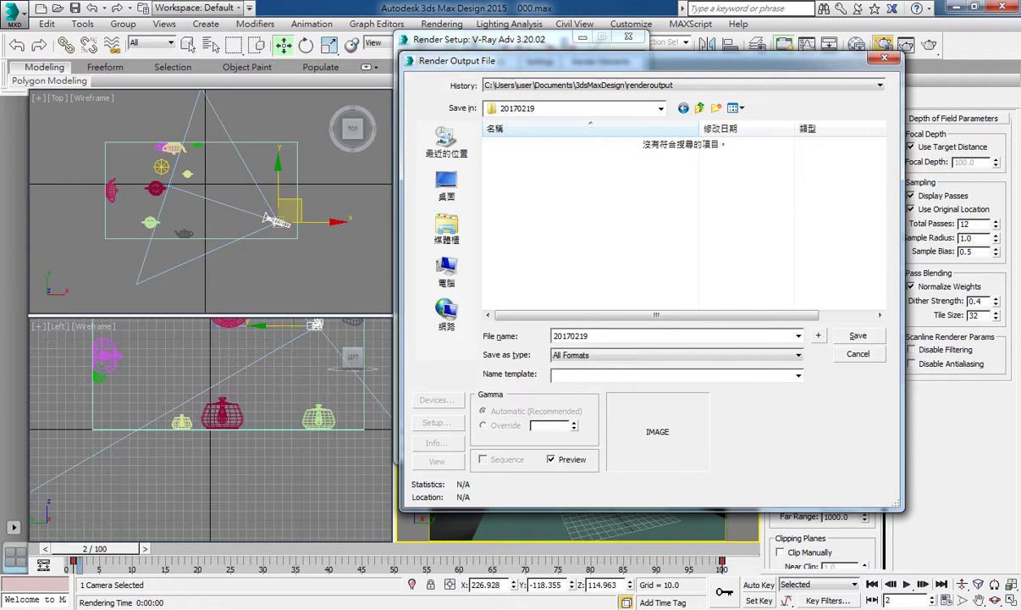
Step: Save the output as Targa file 20170219- and accept the default Targa settings
click(588, 355)
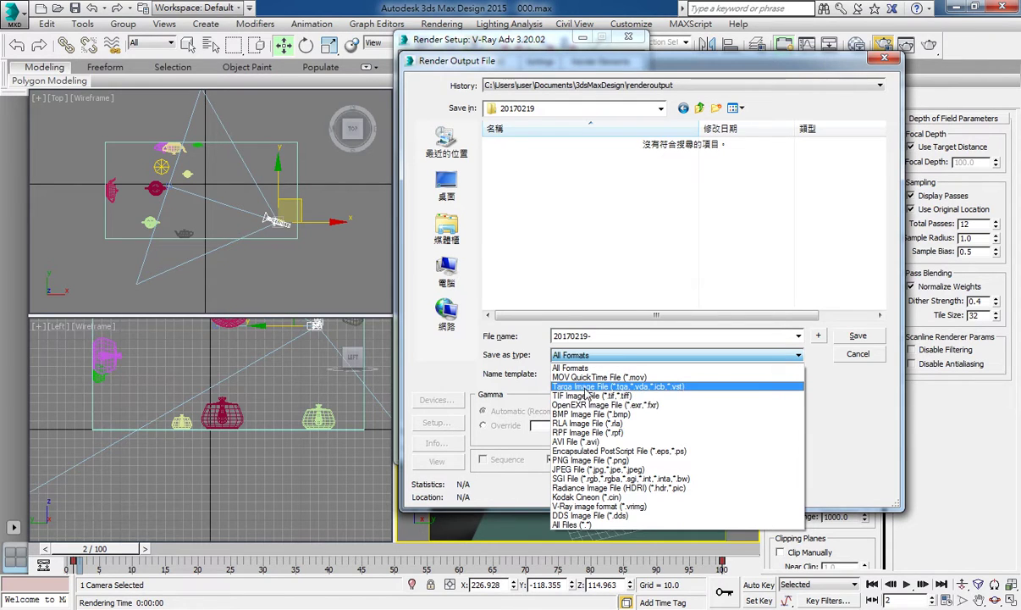
click(589, 386)
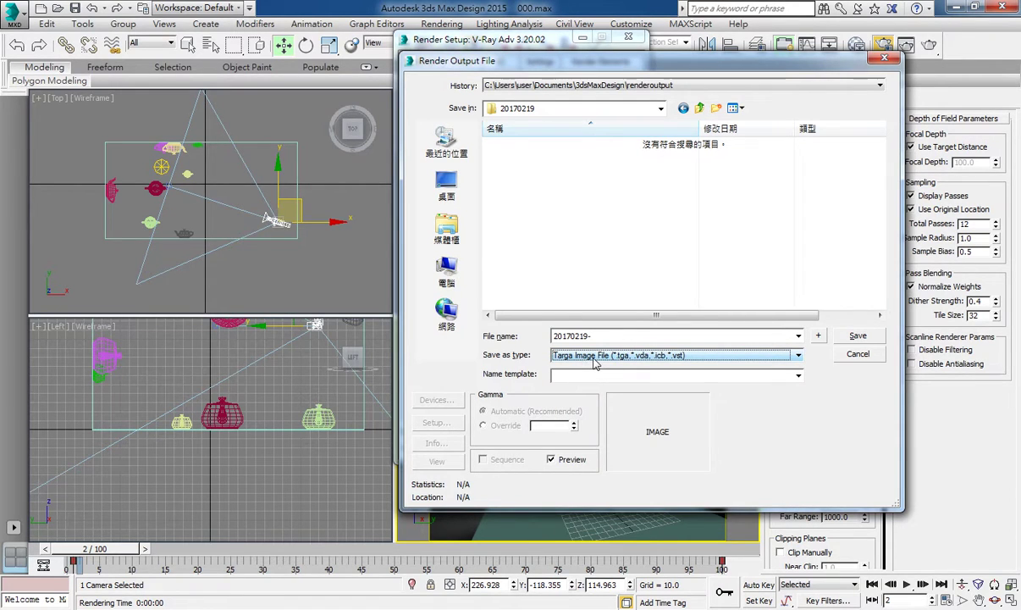
click(858, 336)
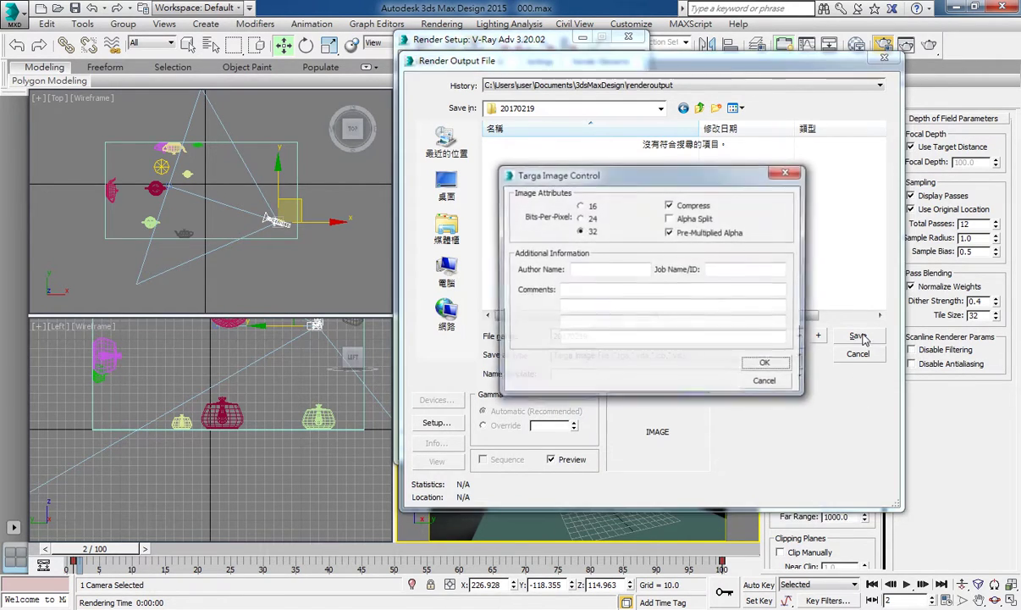
click(770, 360)
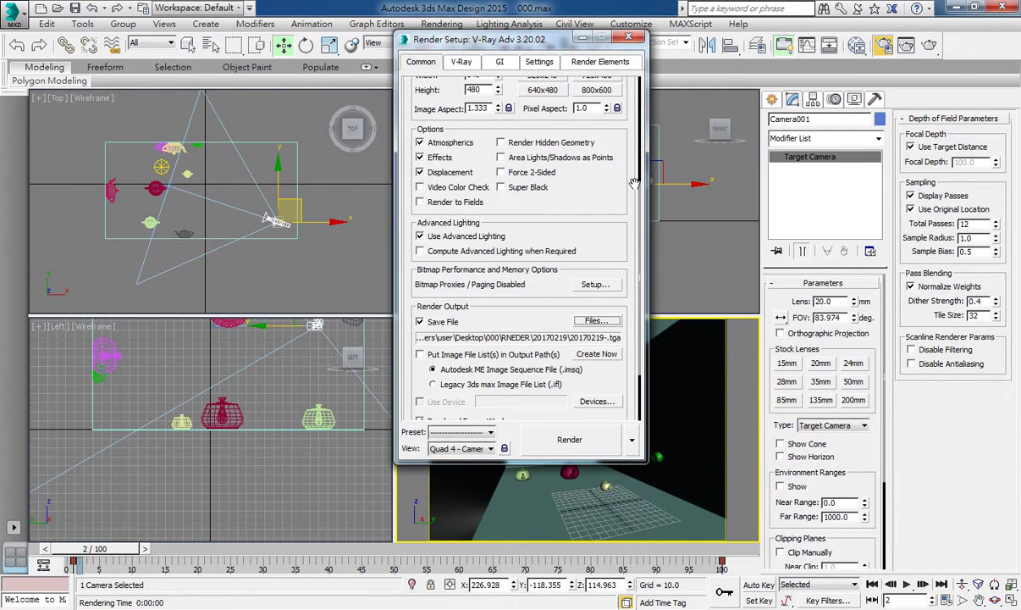
Step: Review the 640x480 output size and the .tga render output path, then show the V-Ray settings
scroll(594, 169, up, 2)
scroll(504, 117, up, 1)
scroll(524, 117, up, 1)
scroll(525, 117, up, 2)
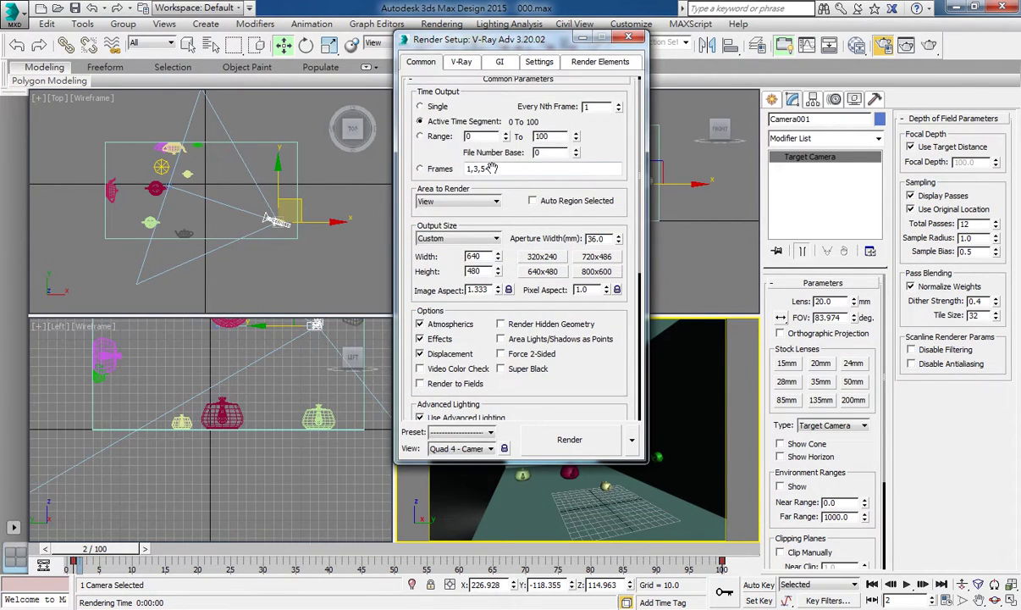
scroll(550, 199, down, 3)
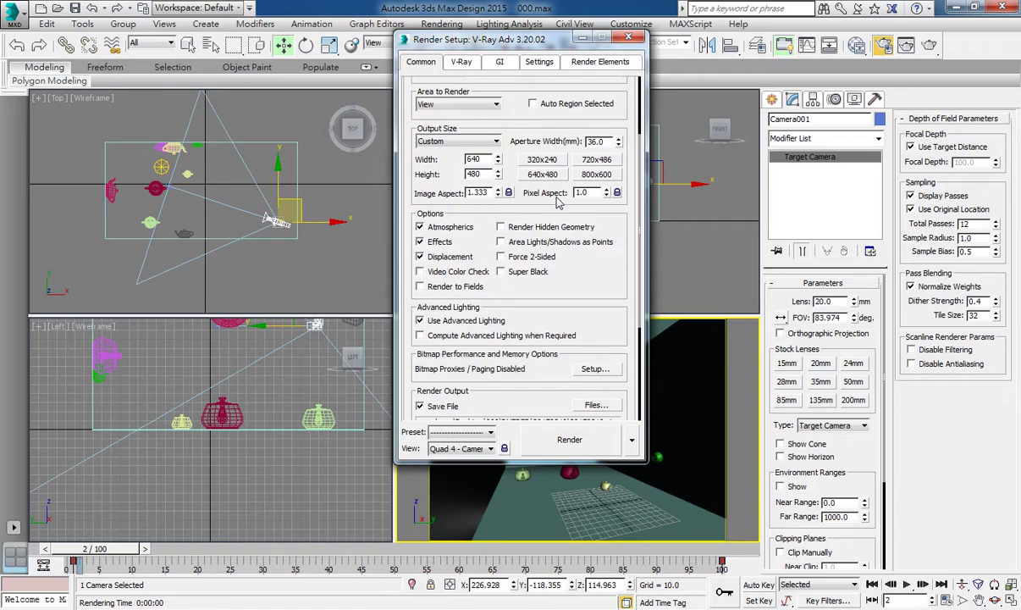
scroll(565, 250, down, 2)
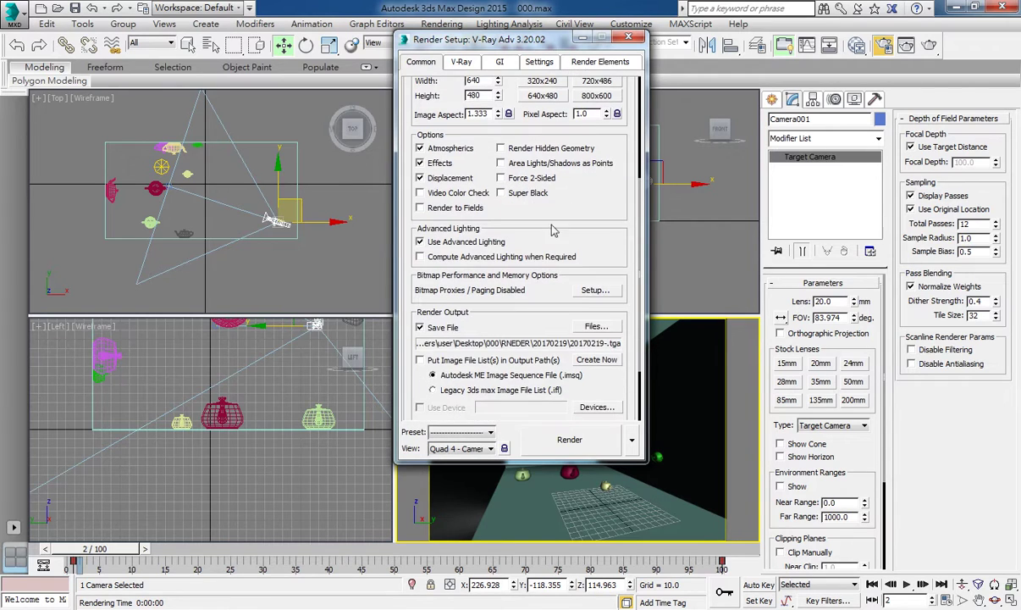
click(461, 63)
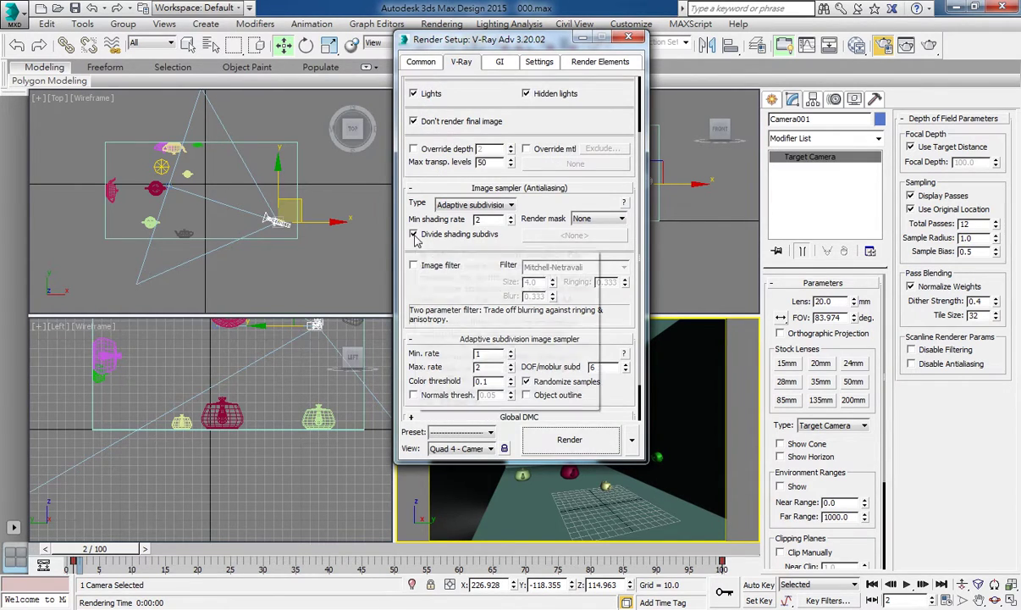
Step: Turn off Don't render final image, keep Adaptive subdivision, and enable the Mitchell-Netravali image filter
scroll(582, 138, up, 1)
scroll(583, 139, up, 3)
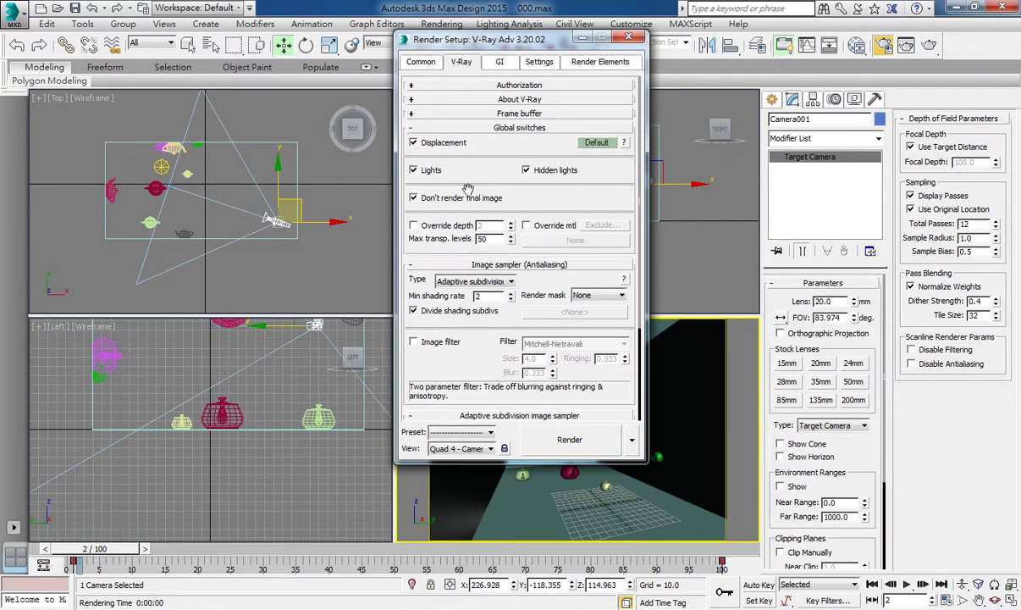
click(414, 197)
drag(556, 196, 527, 62)
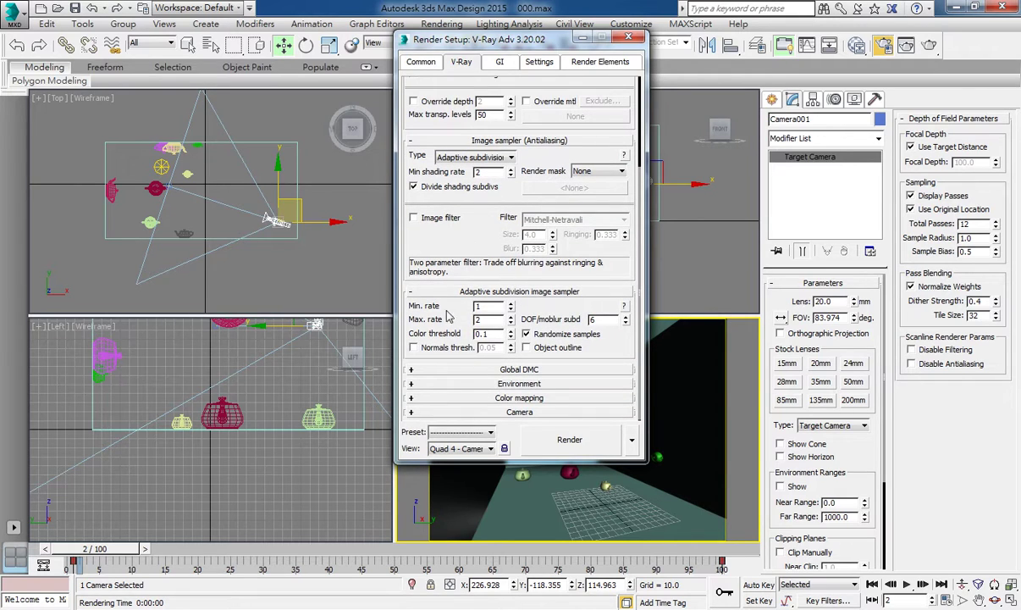
click(474, 157)
click(457, 186)
click(413, 218)
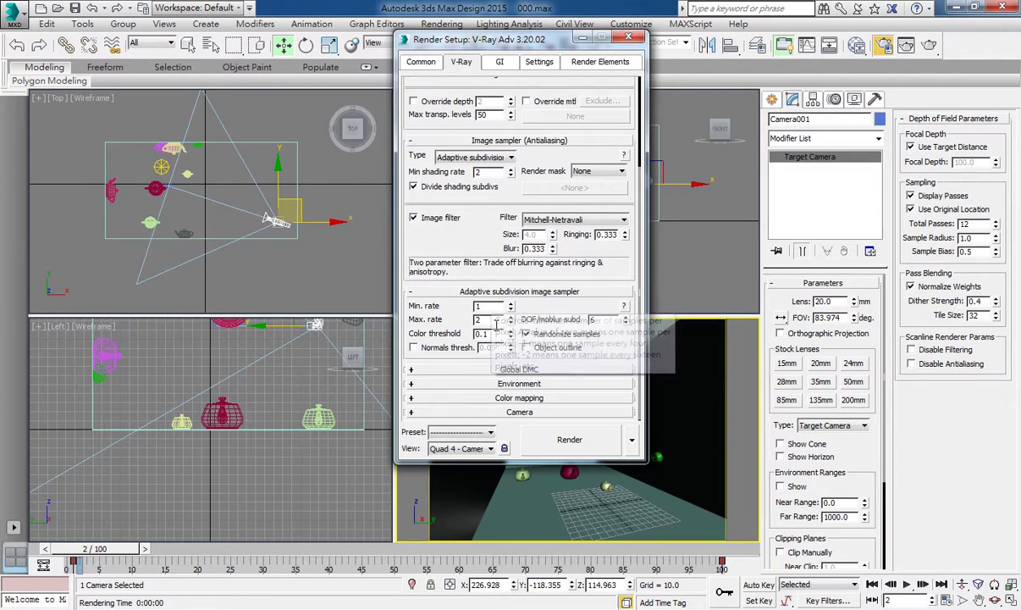
Step: In the GI settings, set the irradiance map mode to Animation (rendering)
click(501, 63)
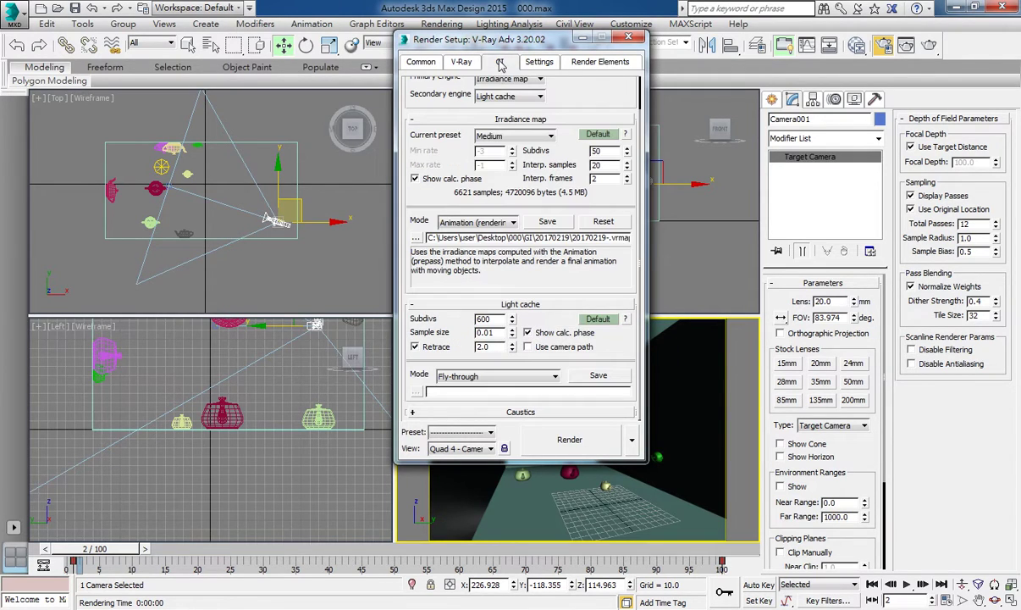
scroll(442, 174, up, 2)
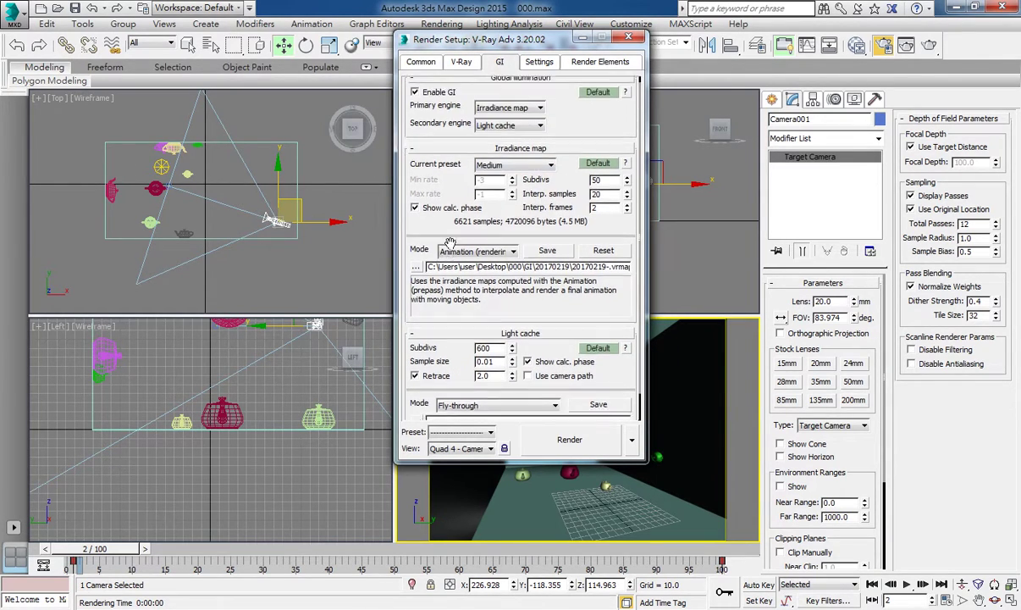
scroll(449, 190, down, 2)
click(480, 224)
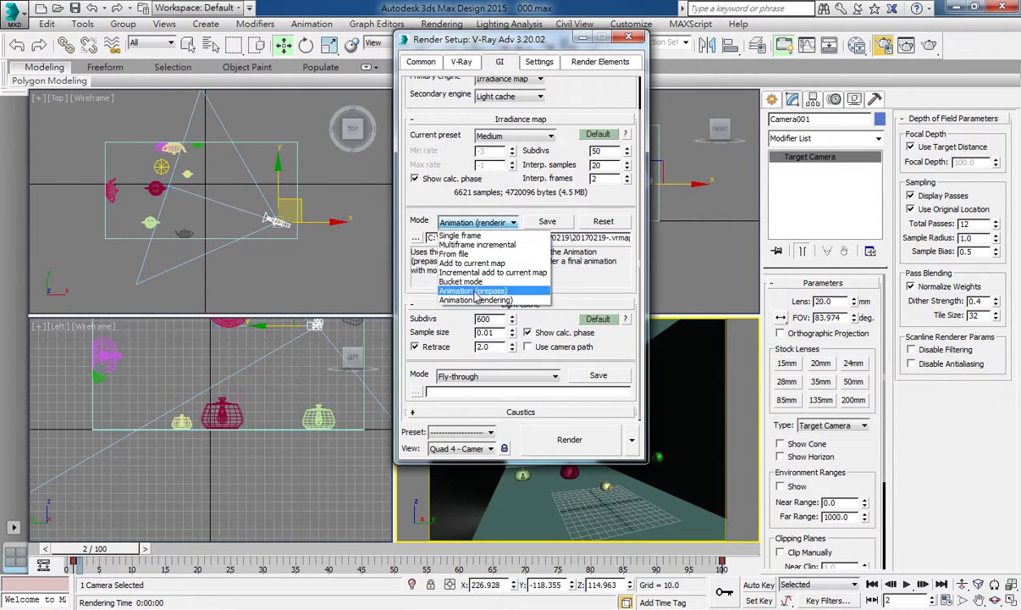
click(461, 350)
mouse_move(477, 222)
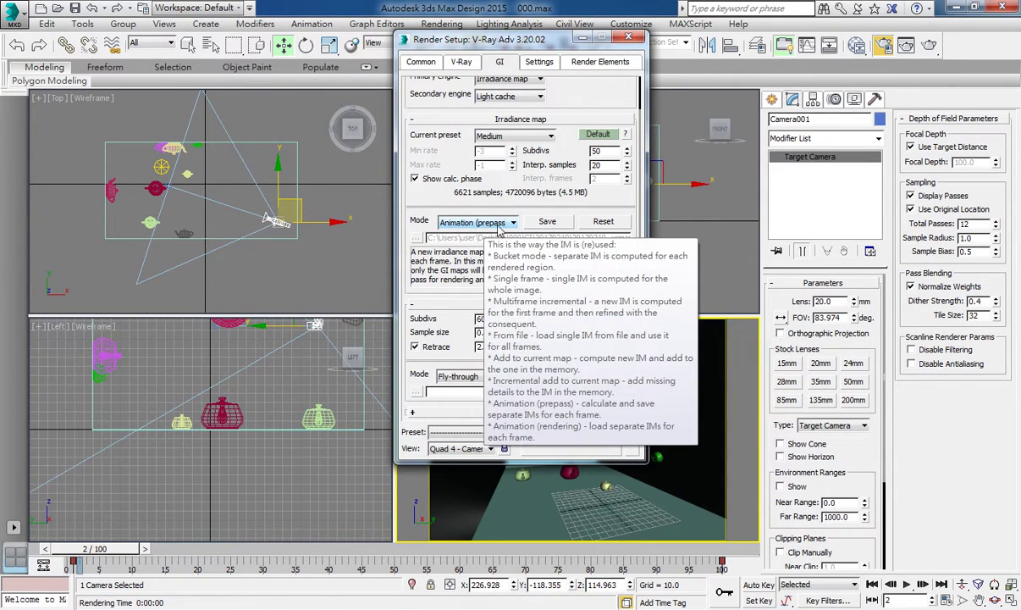
click(505, 224)
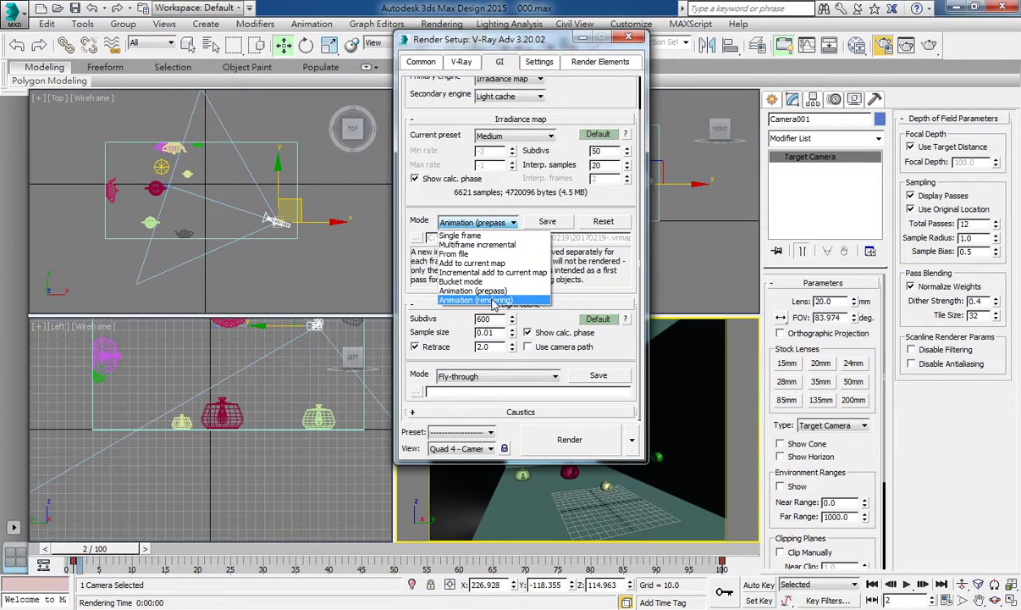
click(494, 301)
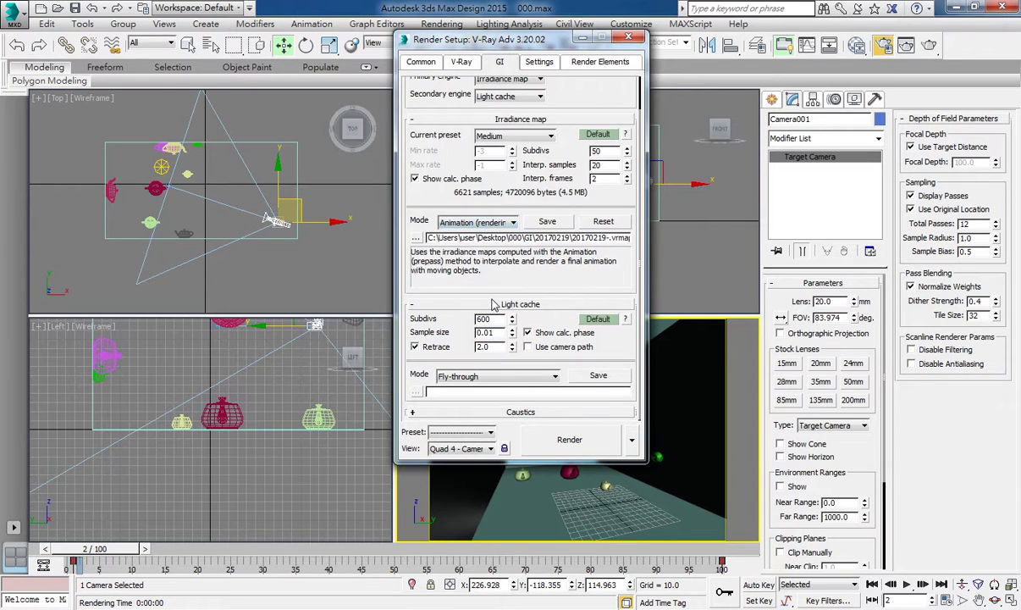
Step: Load the saved irradiance map 20170219-0000.vrmap from the 000\GI\20170219 folder
click(416, 237)
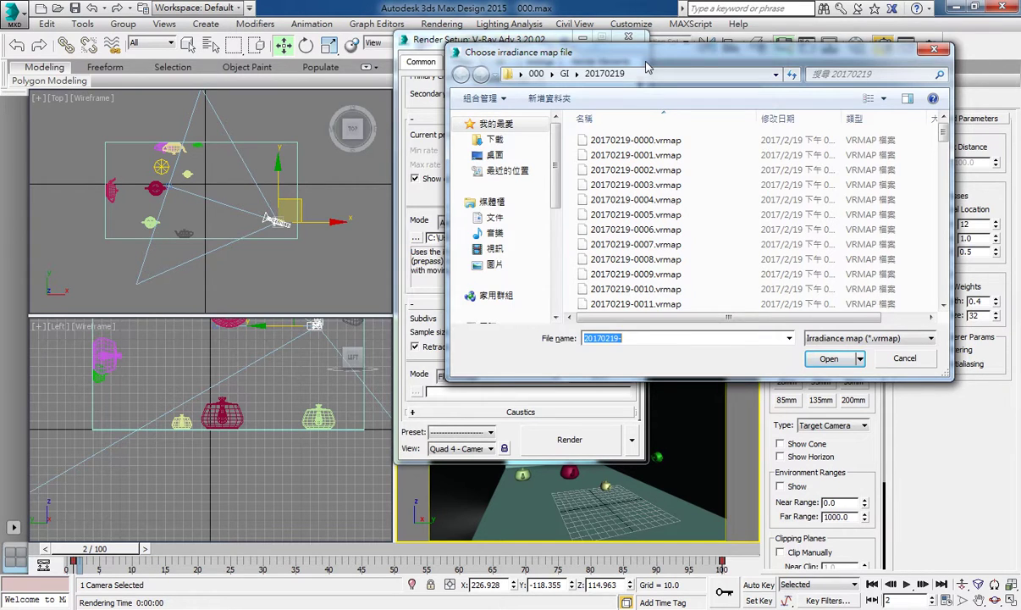
drag(615, 53, 501, 51)
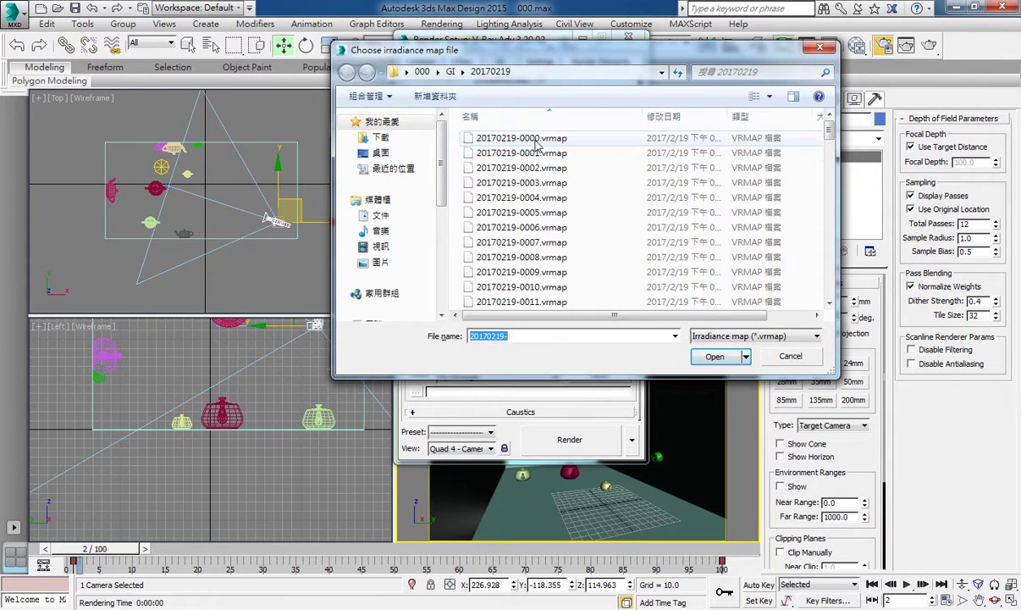
mouse_move(536, 142)
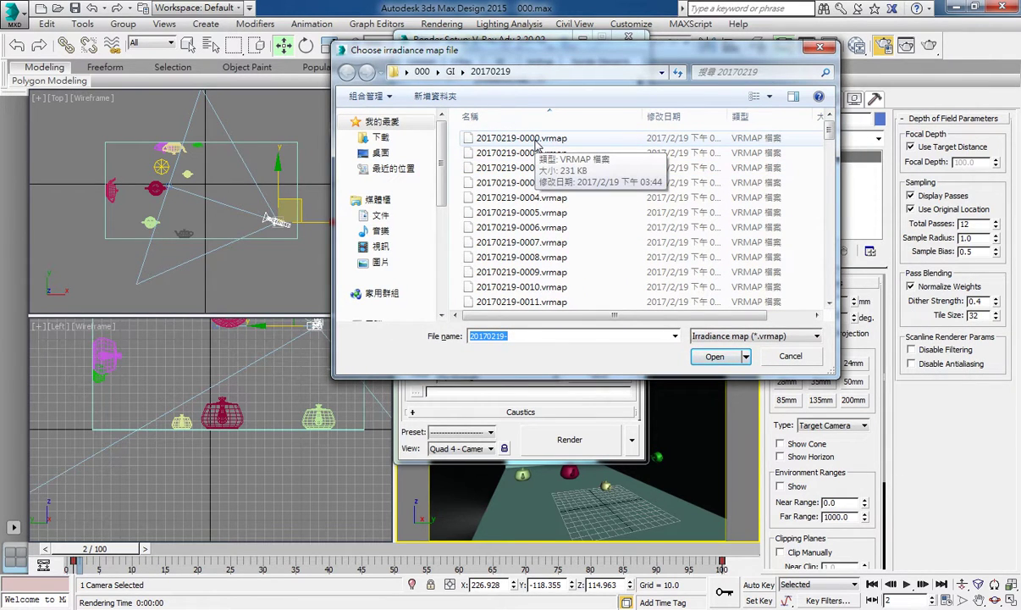
click(507, 142)
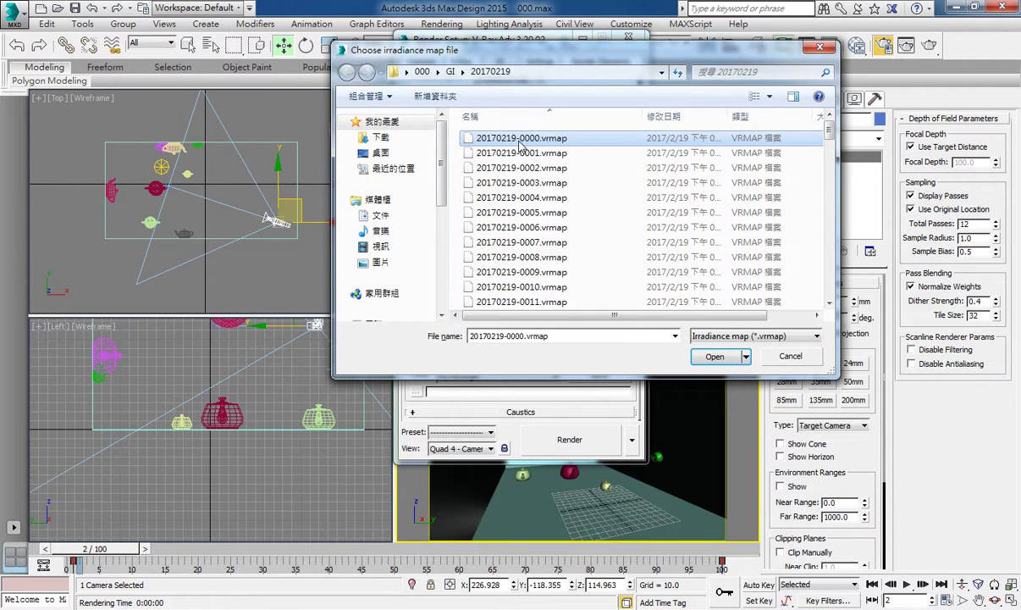
click(714, 356)
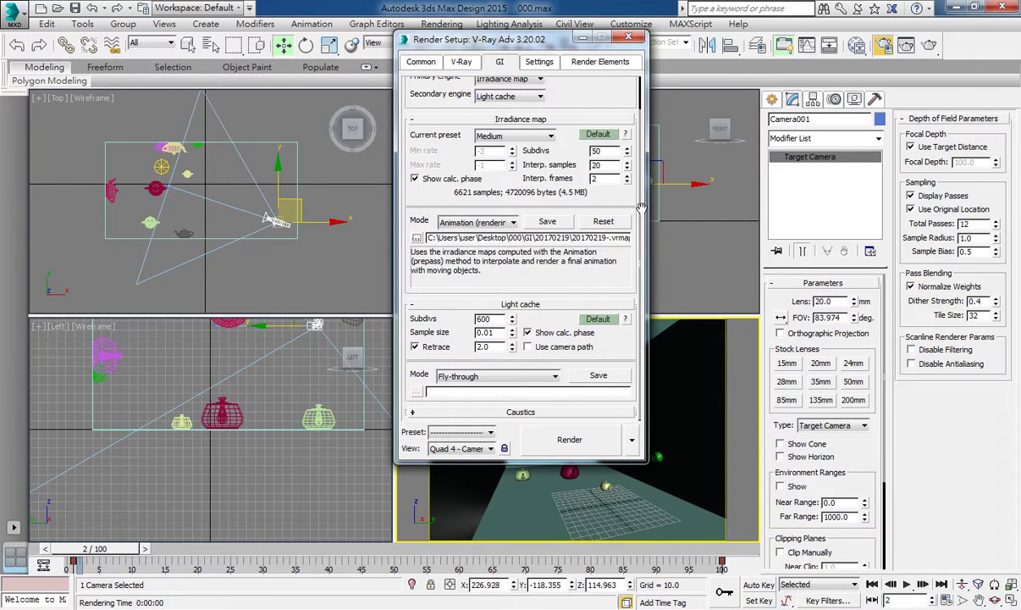
Step: Set the light cache mode to From file and load 20170219-.vrlmap
click(455, 379)
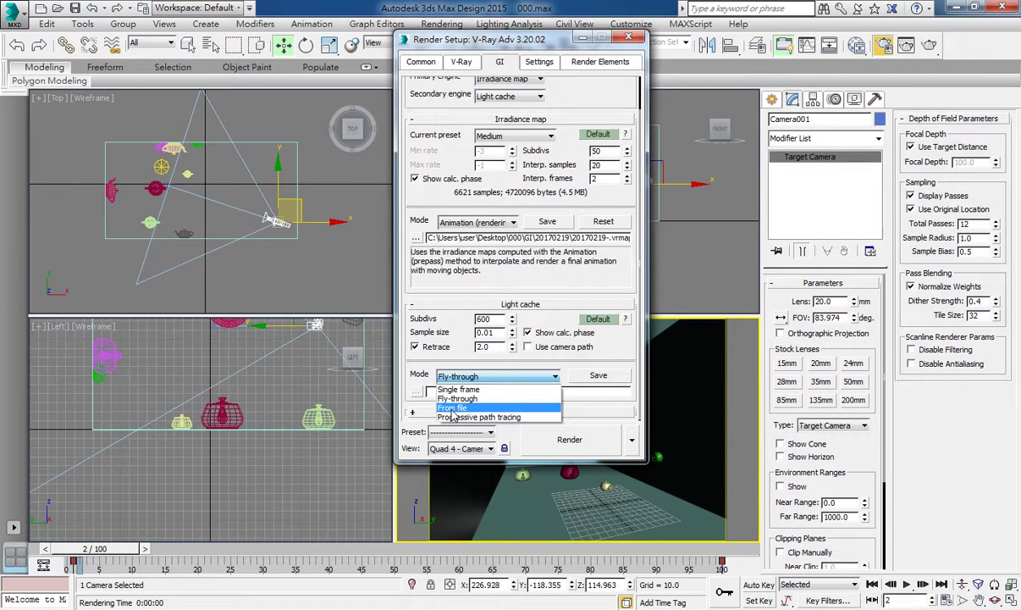
click(505, 409)
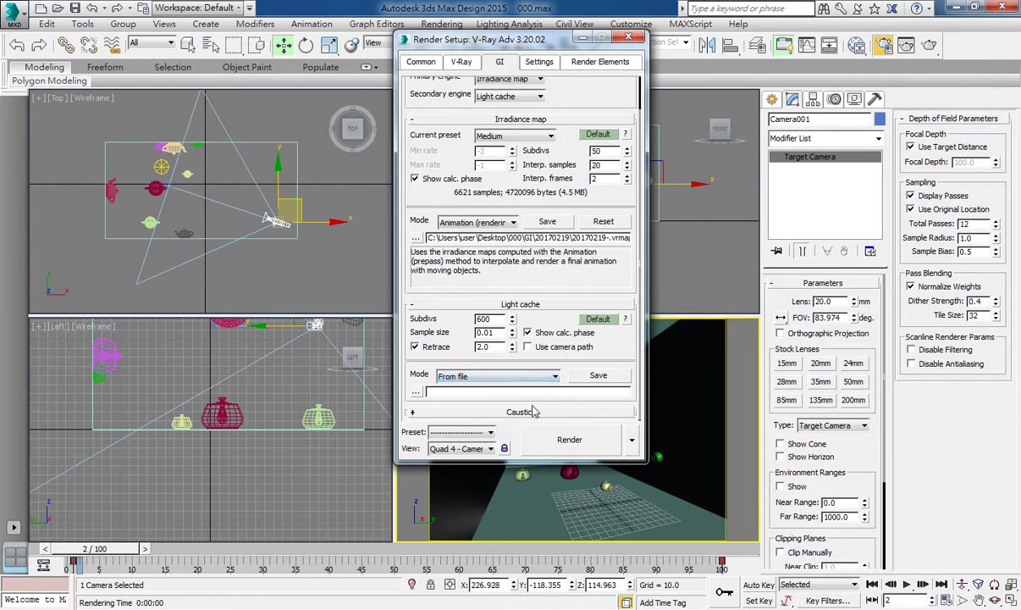
click(416, 391)
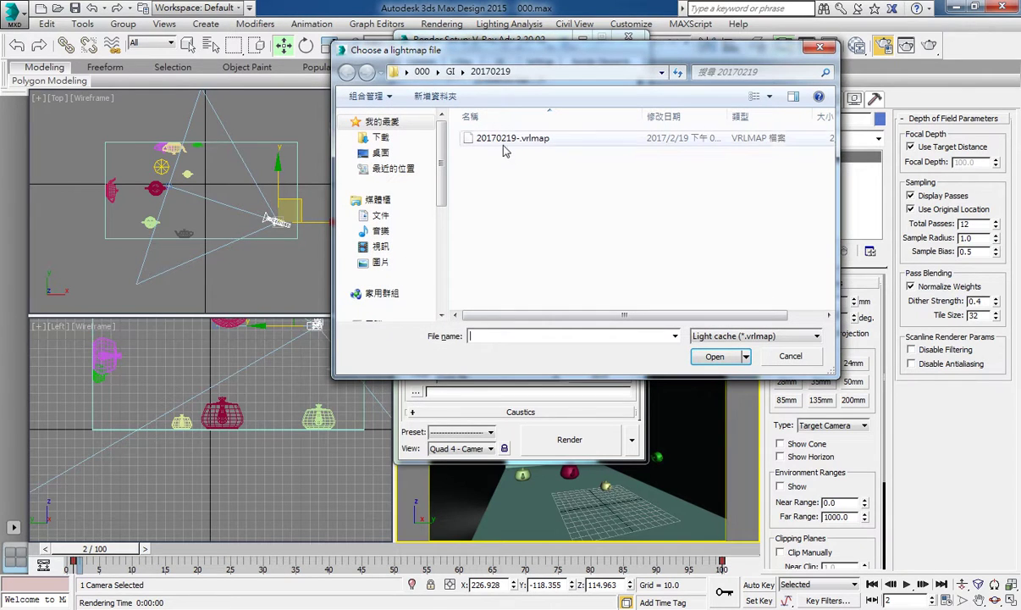
click(499, 146)
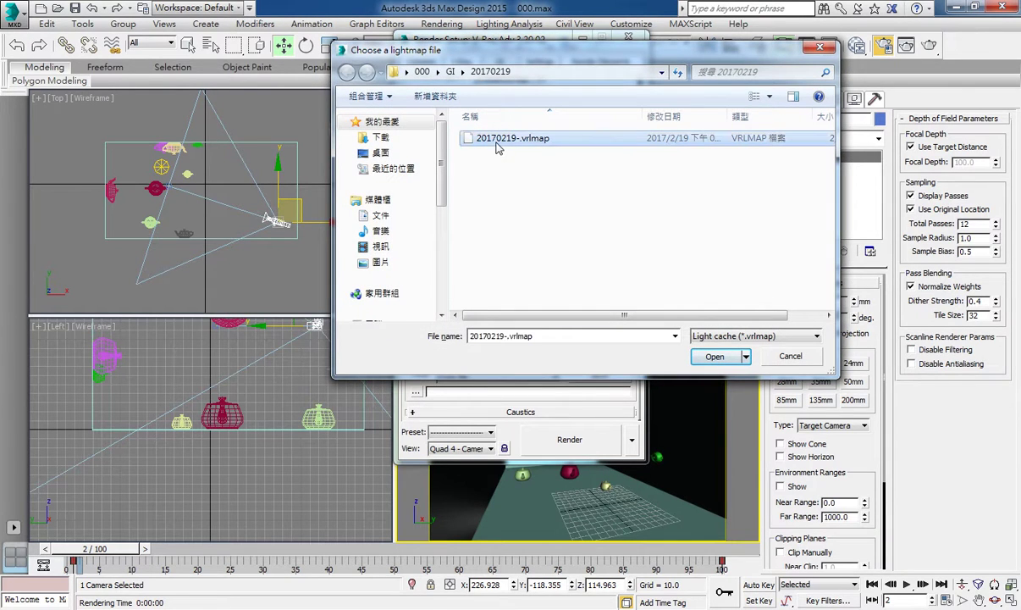
click(711, 359)
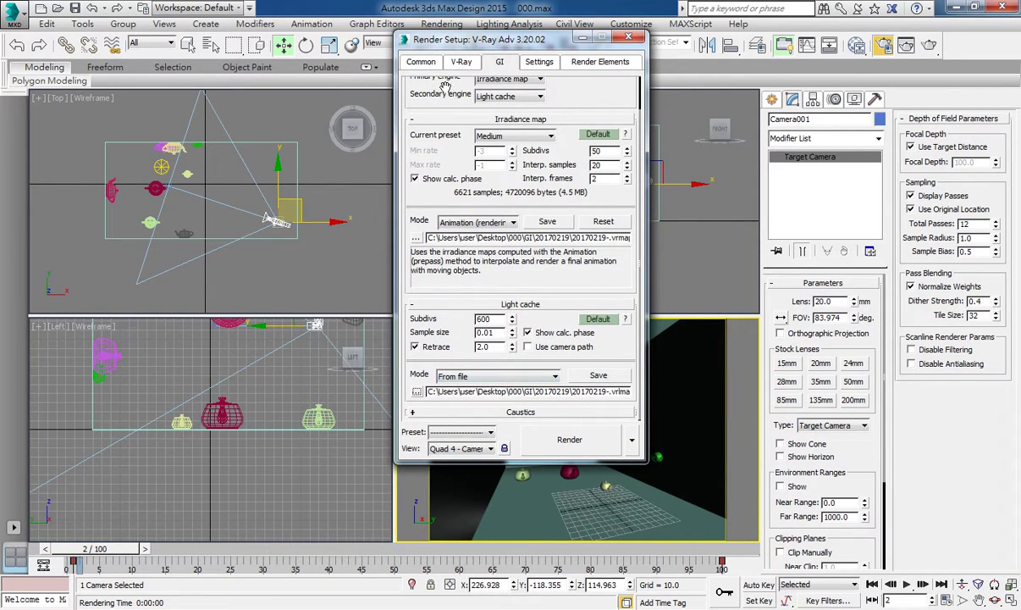
Step: Start rendering frames 0–100 of the Camera001 animation as a 20170219- TGA sequence
click(575, 440)
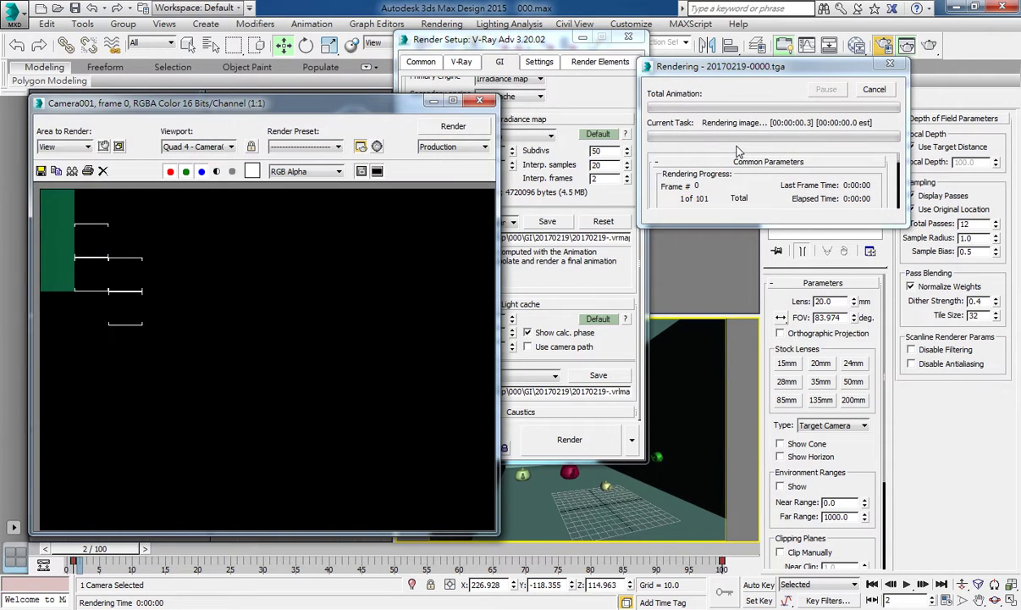